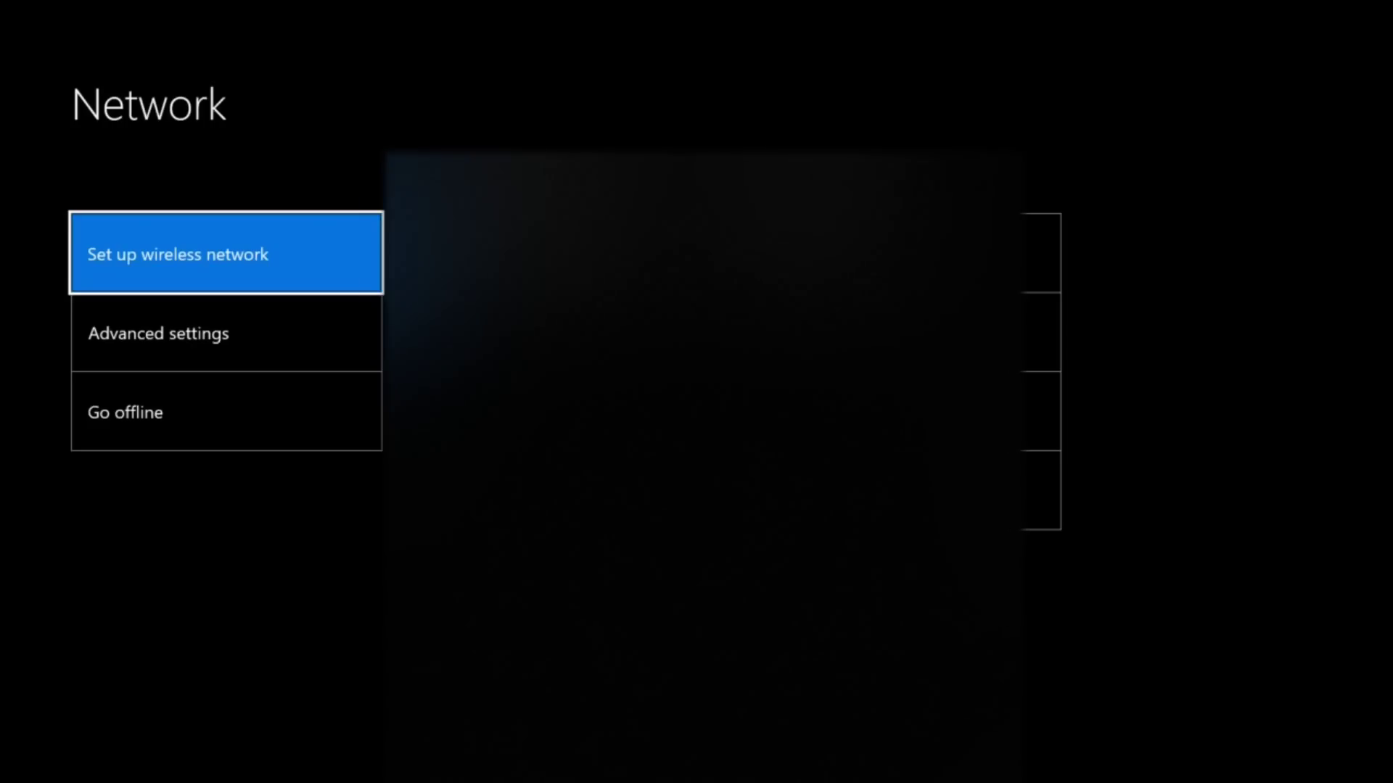
In Advanced settings, set DNS settings to Manual entry.
key("Down")
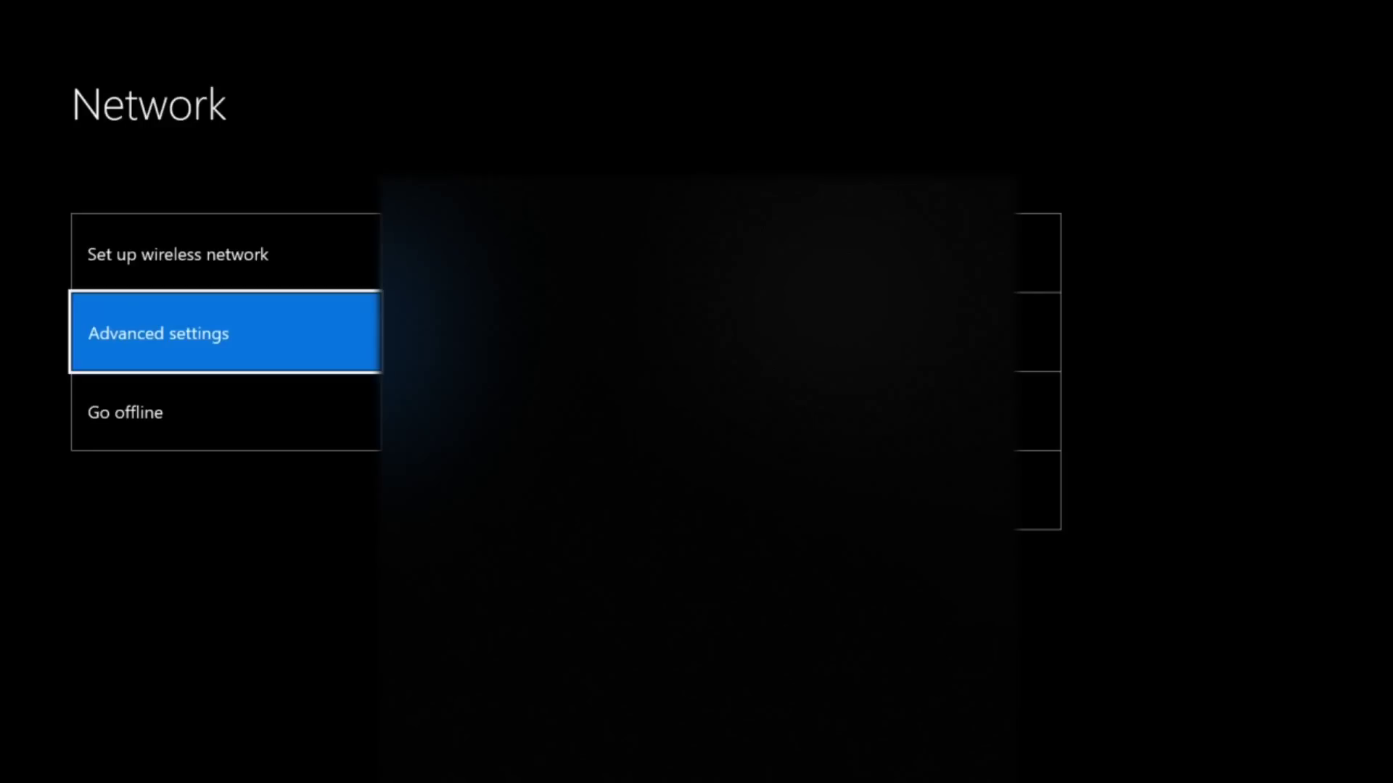
key("Return")
key("Down")
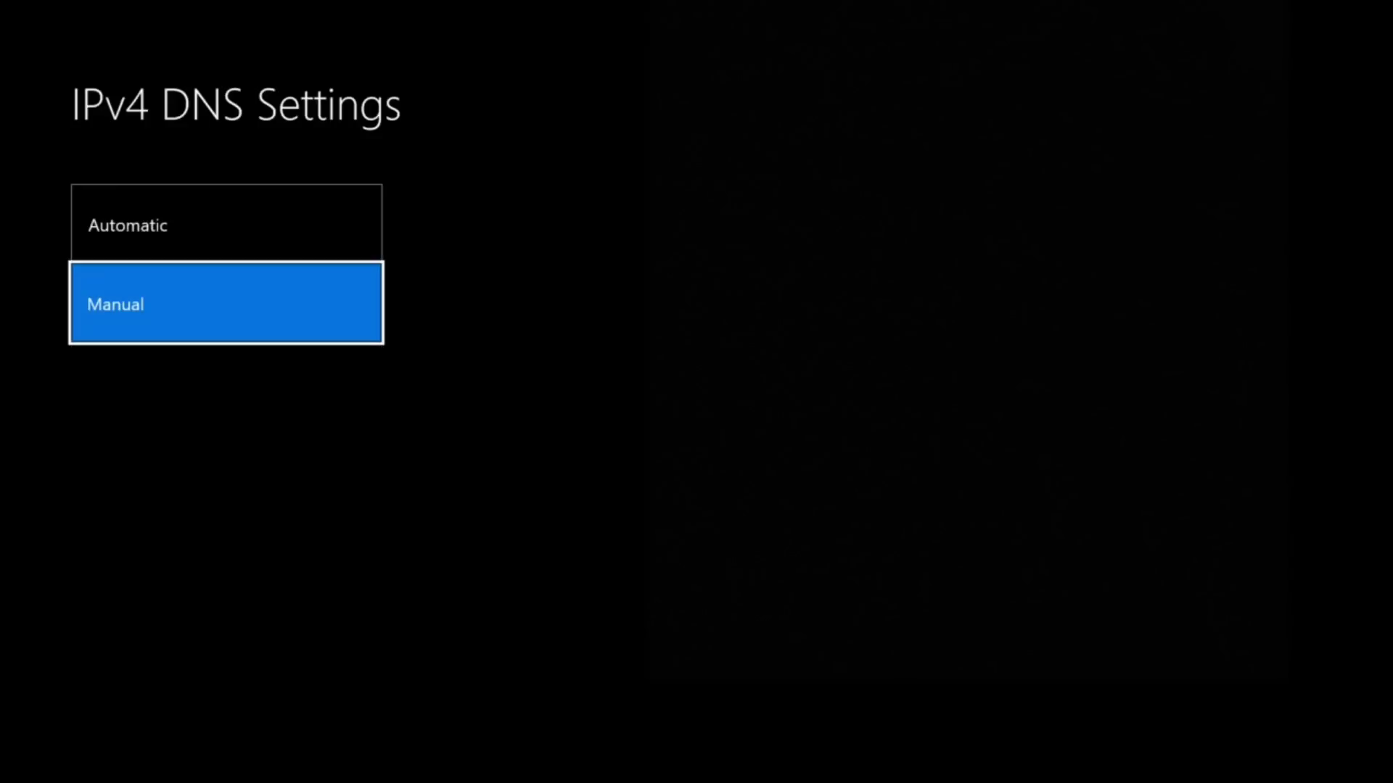
key("Return")
key("Right")
key("Right")
Enter 8.8.8.8 as primary DNS and 8.8.4.4 as secondary DNS.
key("Up")
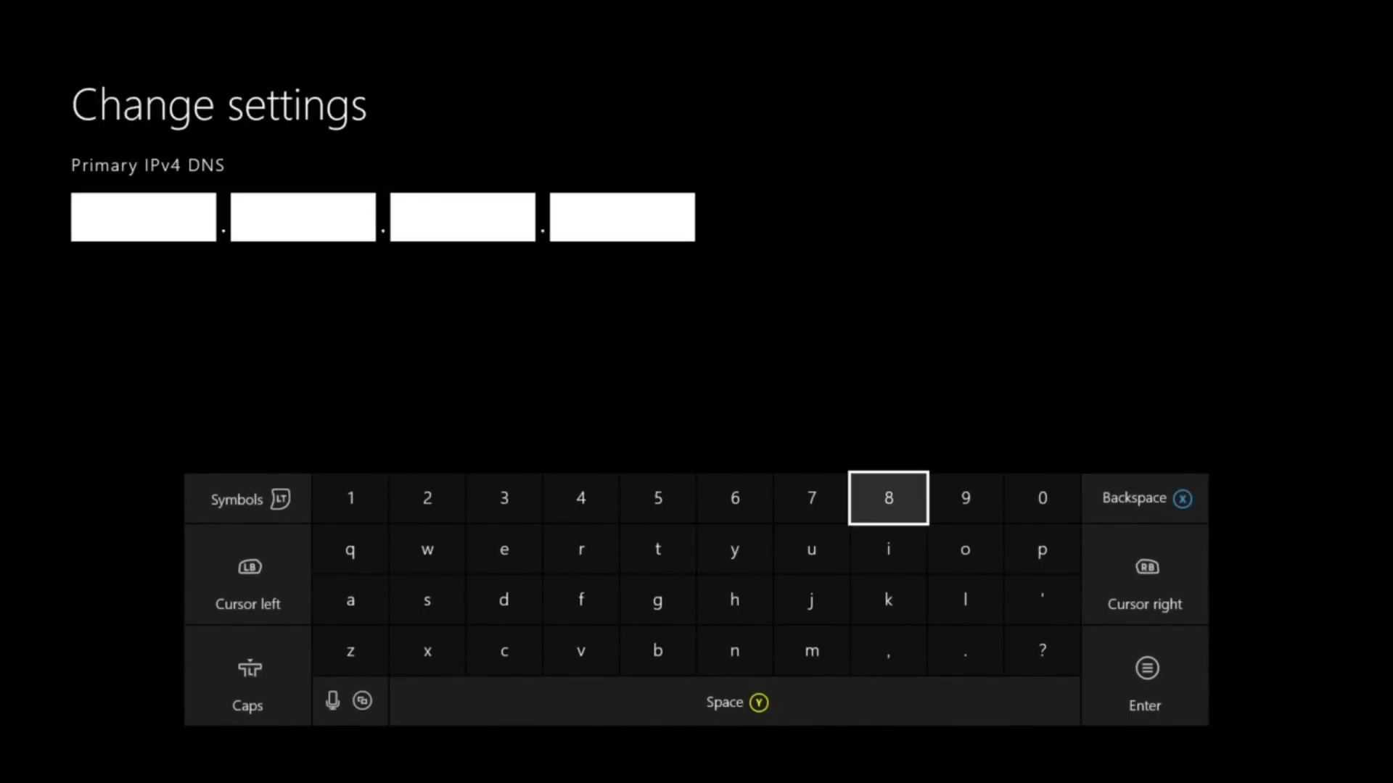
type("8")
key("Tab")
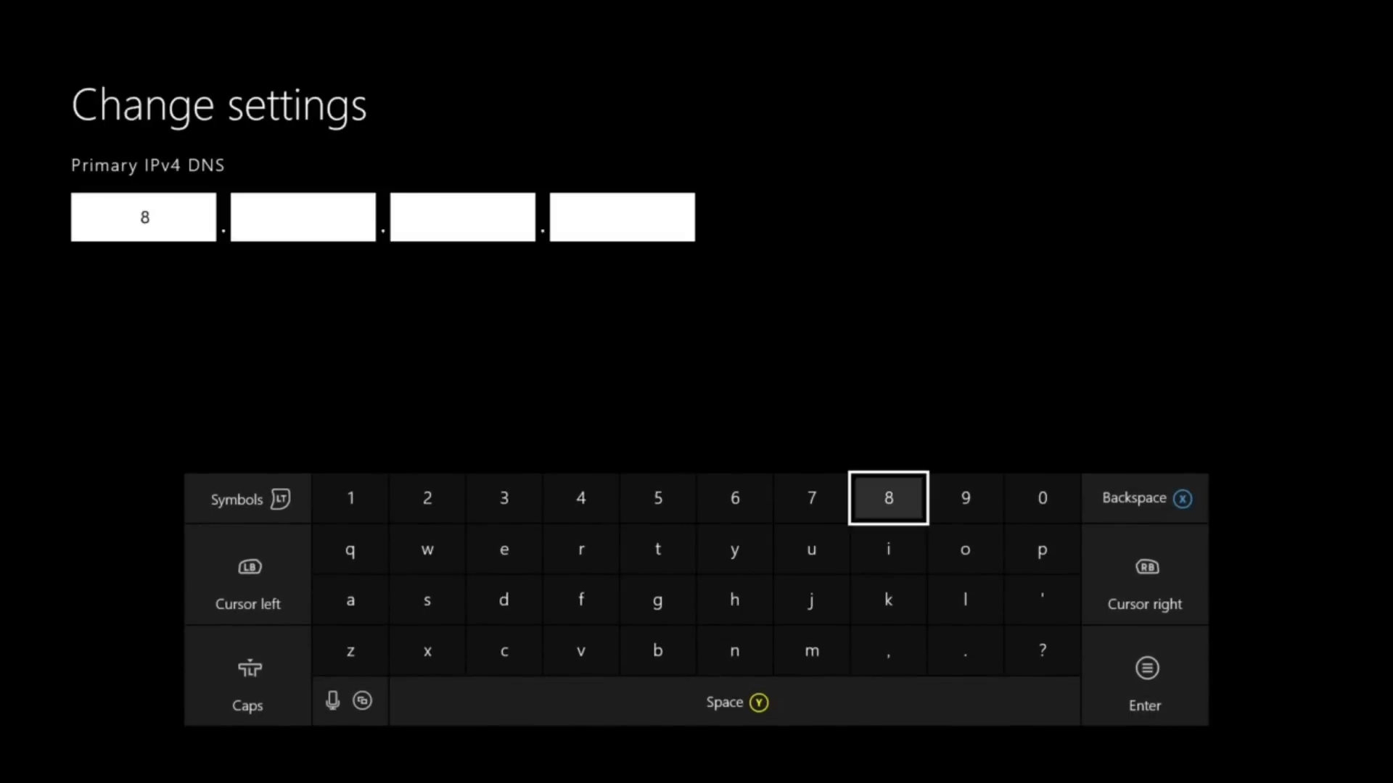
type("8.8.8")
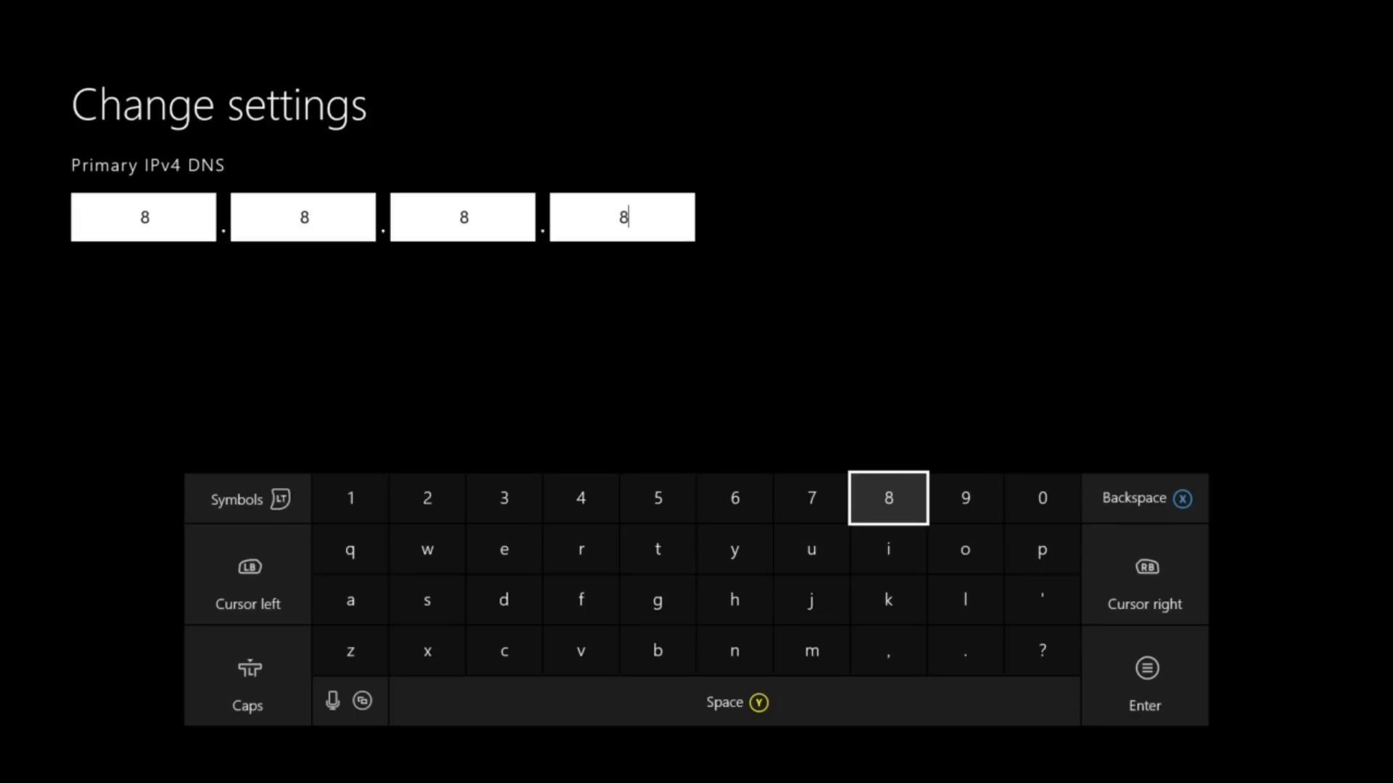
key("Return")
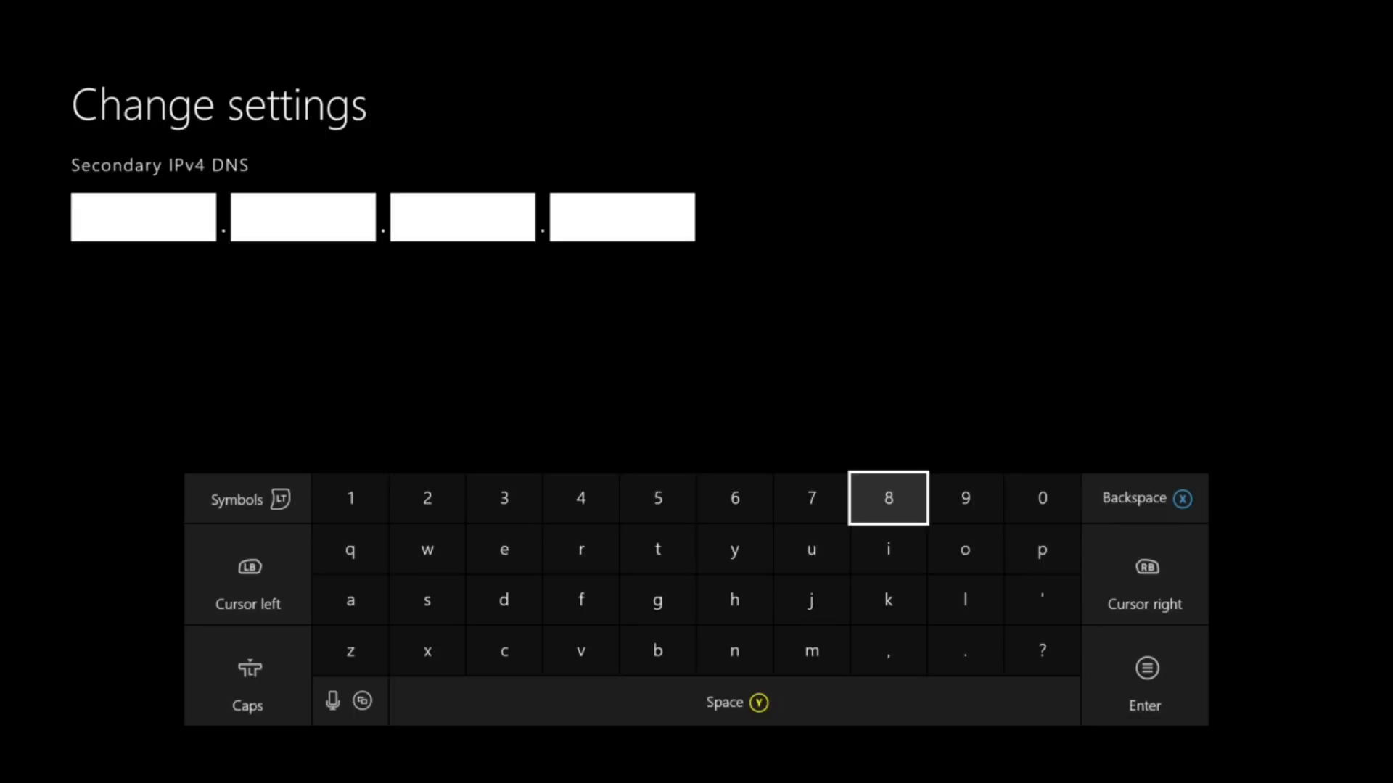
type("8")
key("Tab")
type("8")
key("Tab")
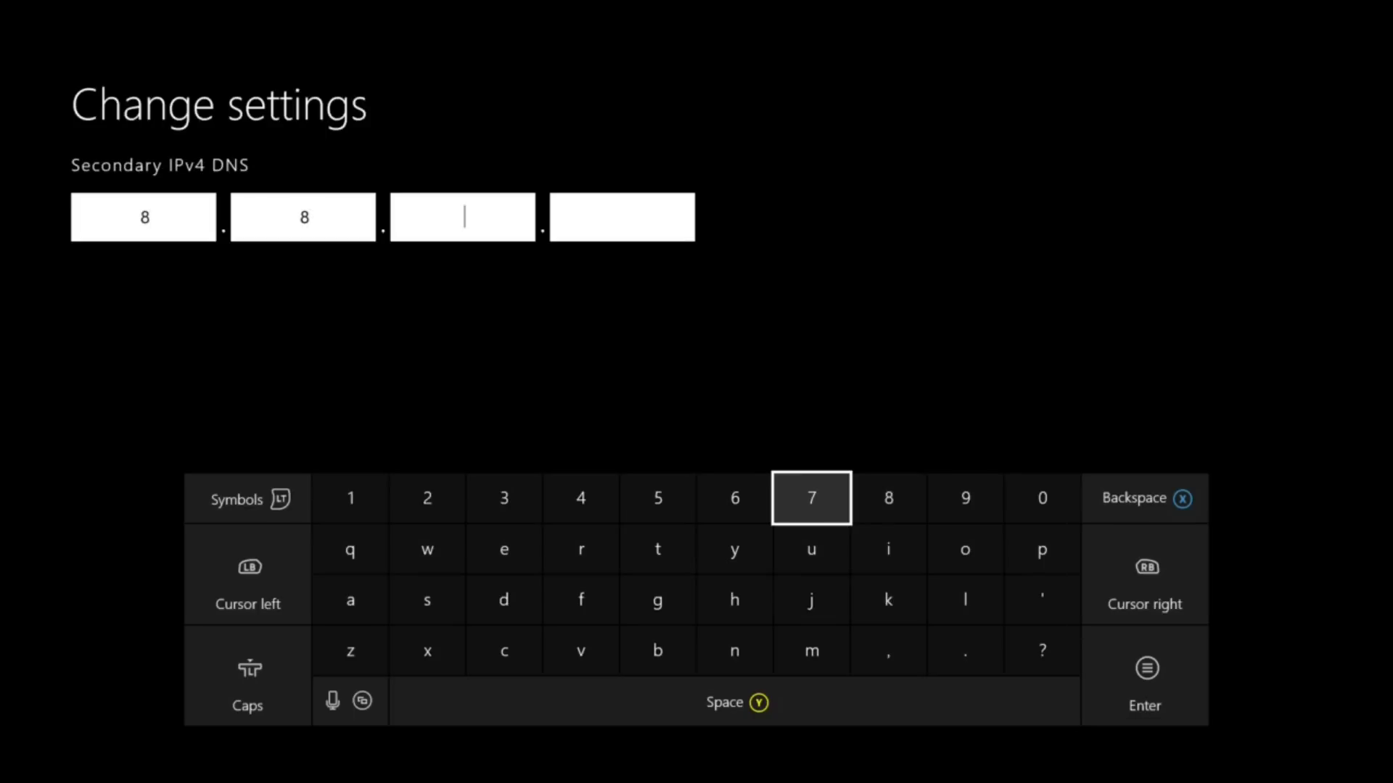
type("4")
key("Tab")
type("4")
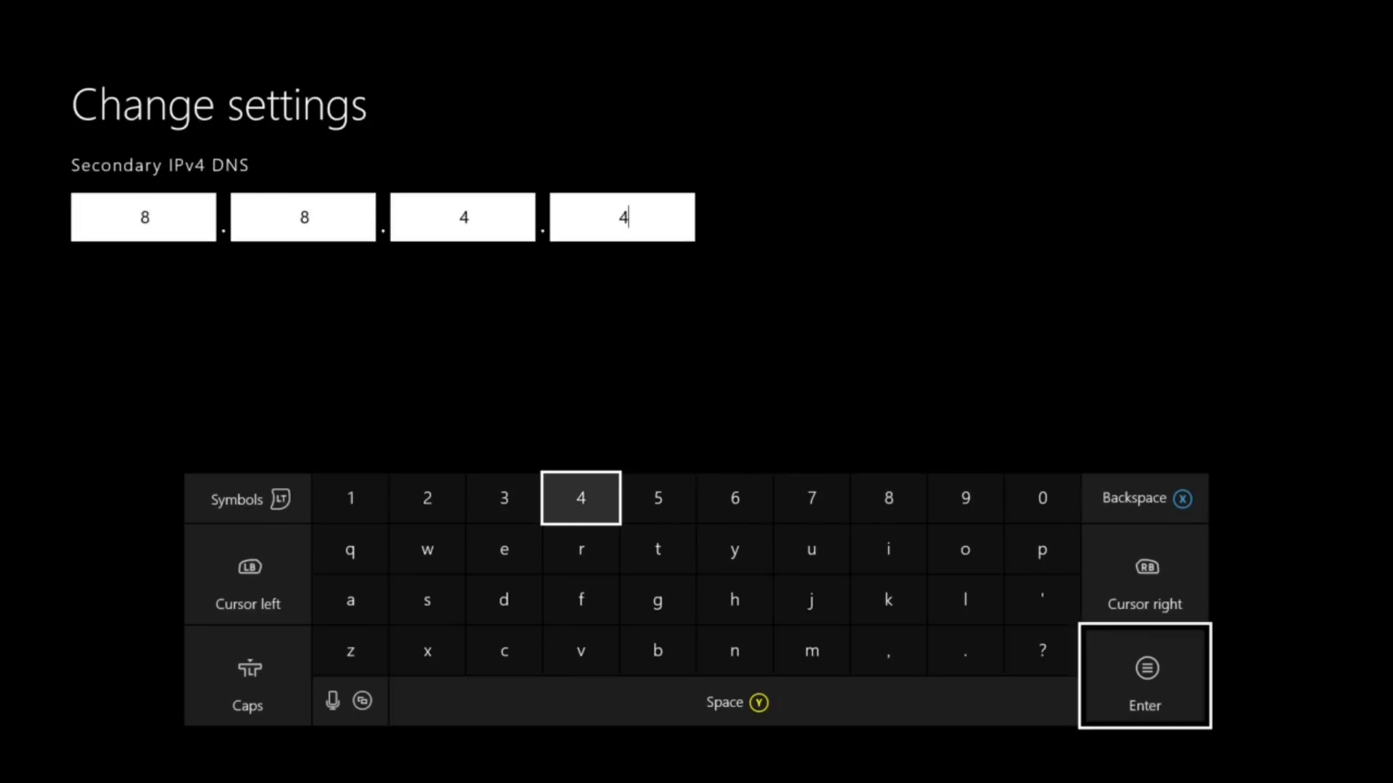
key("Return")
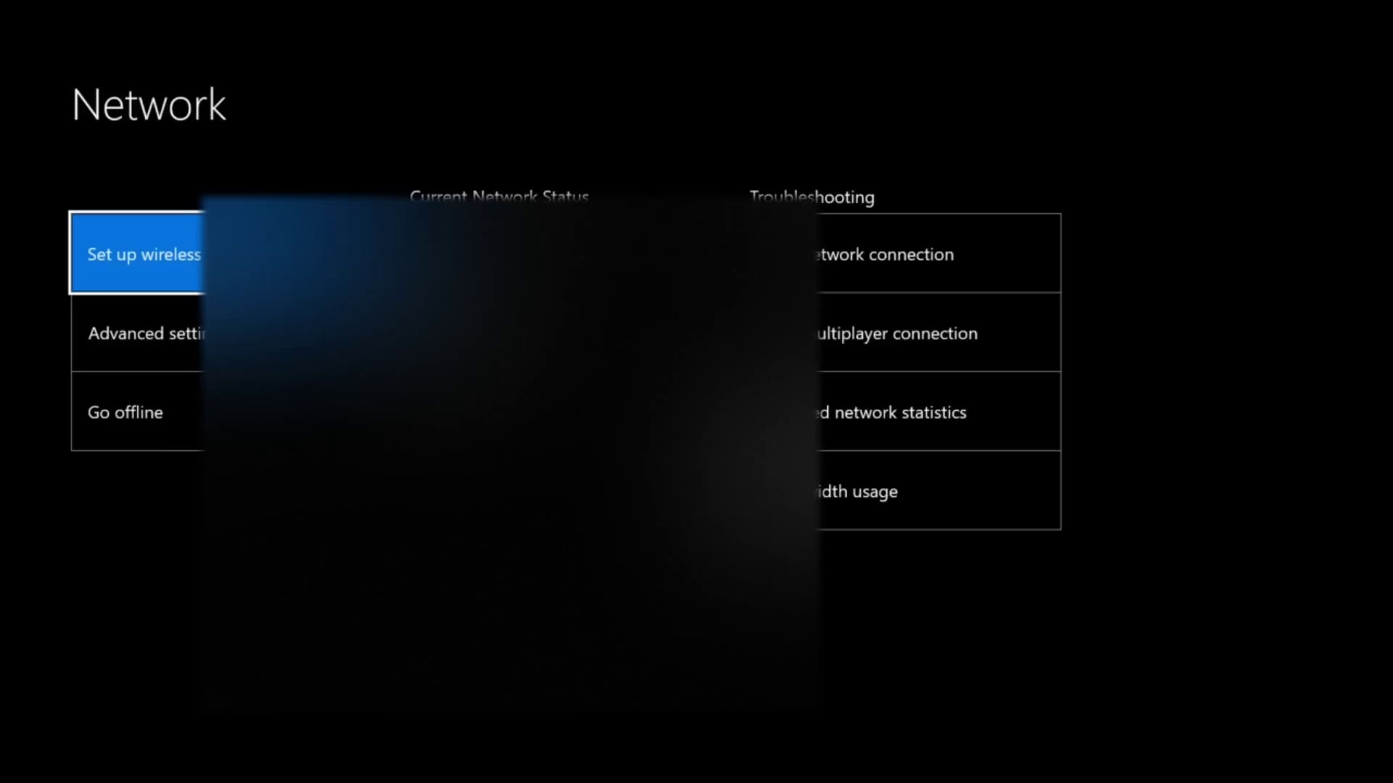
From the Guide, open Network settings to see statistics: 19.29 Mbps down, 29 ms latency, 0% loss.
key("super")
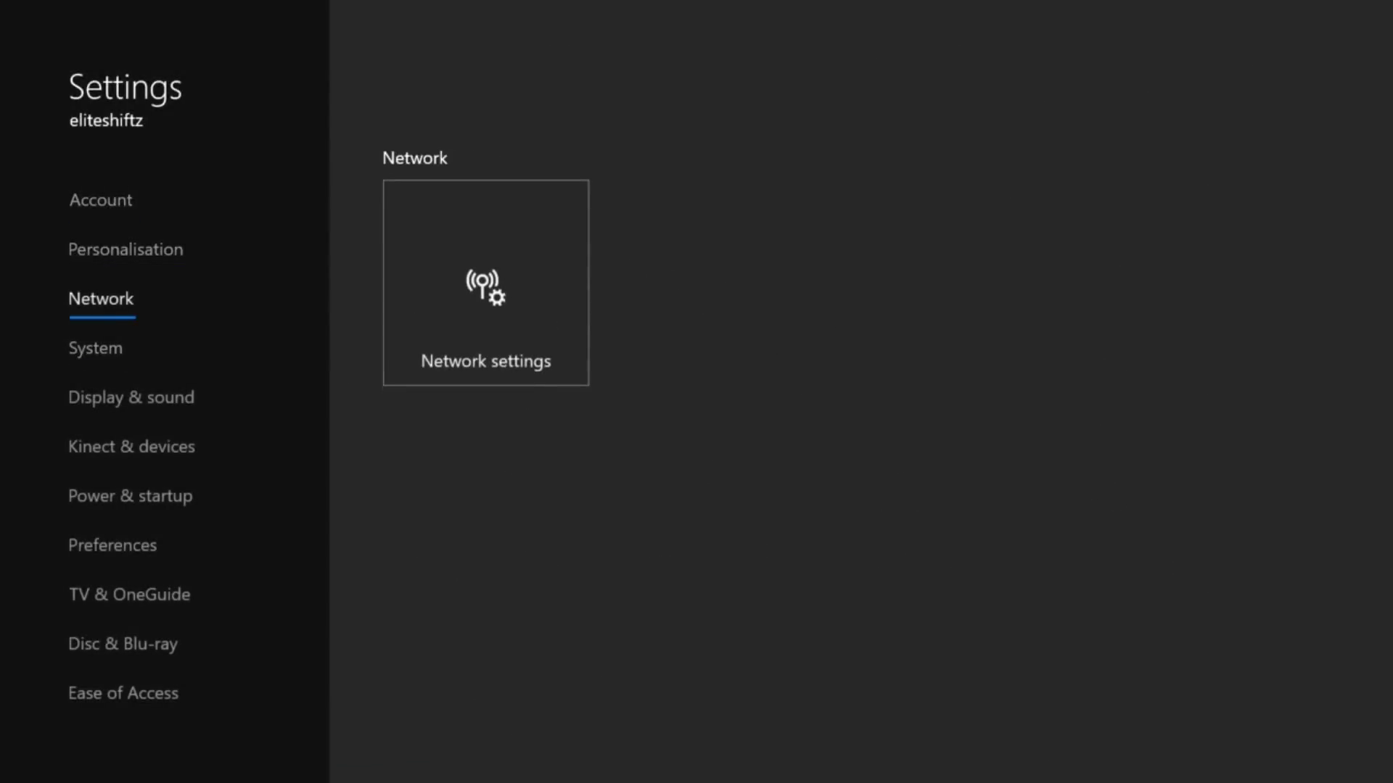
key("Right")
key("Return")
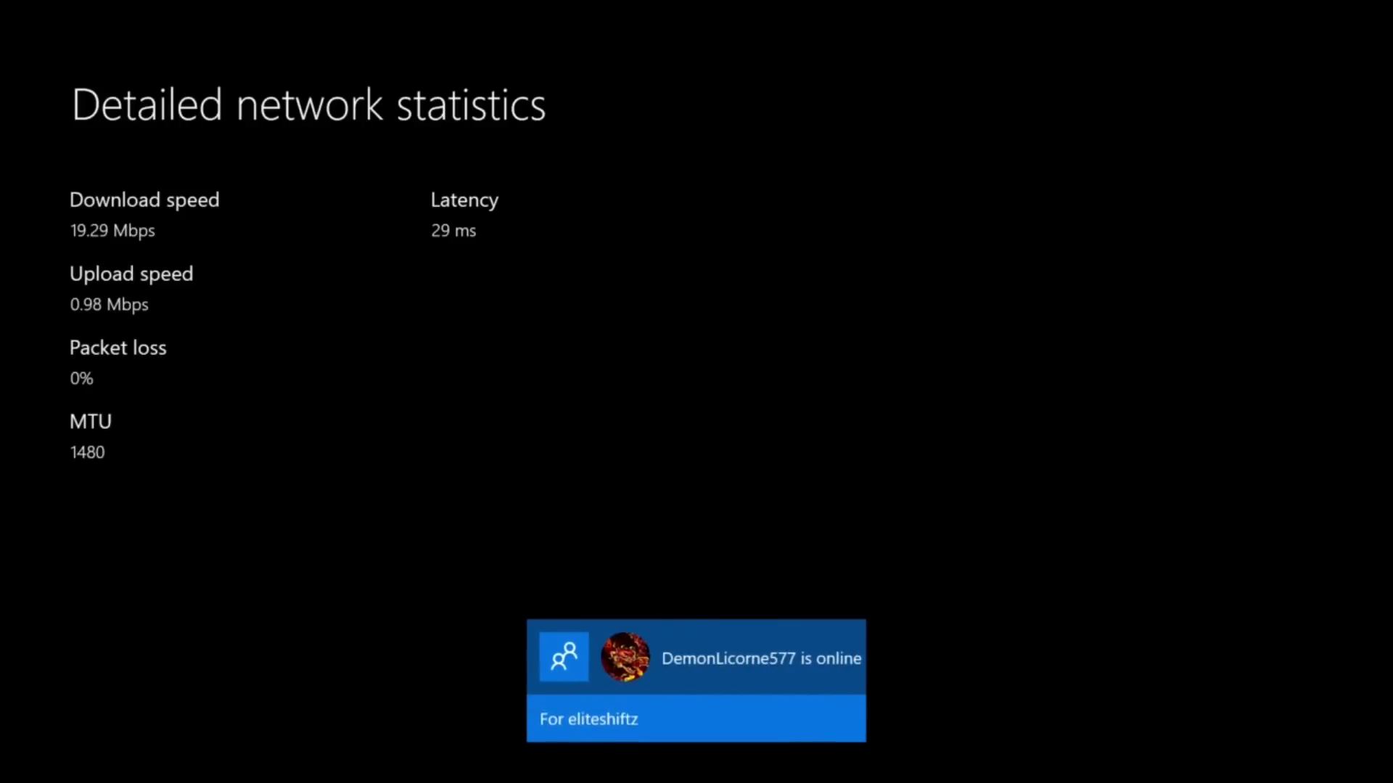
Close the network statistics and return to the main Settings menu.
key("Escape")
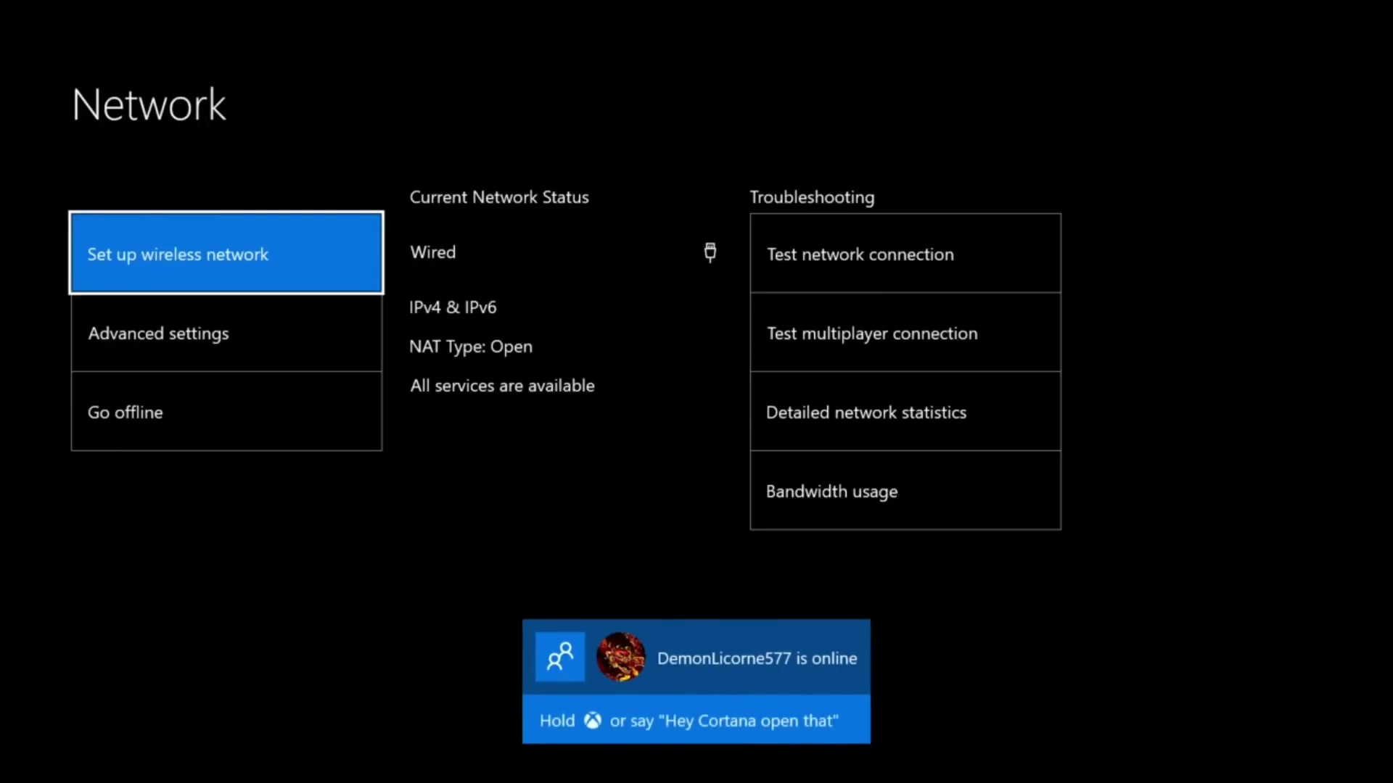
key("Right")
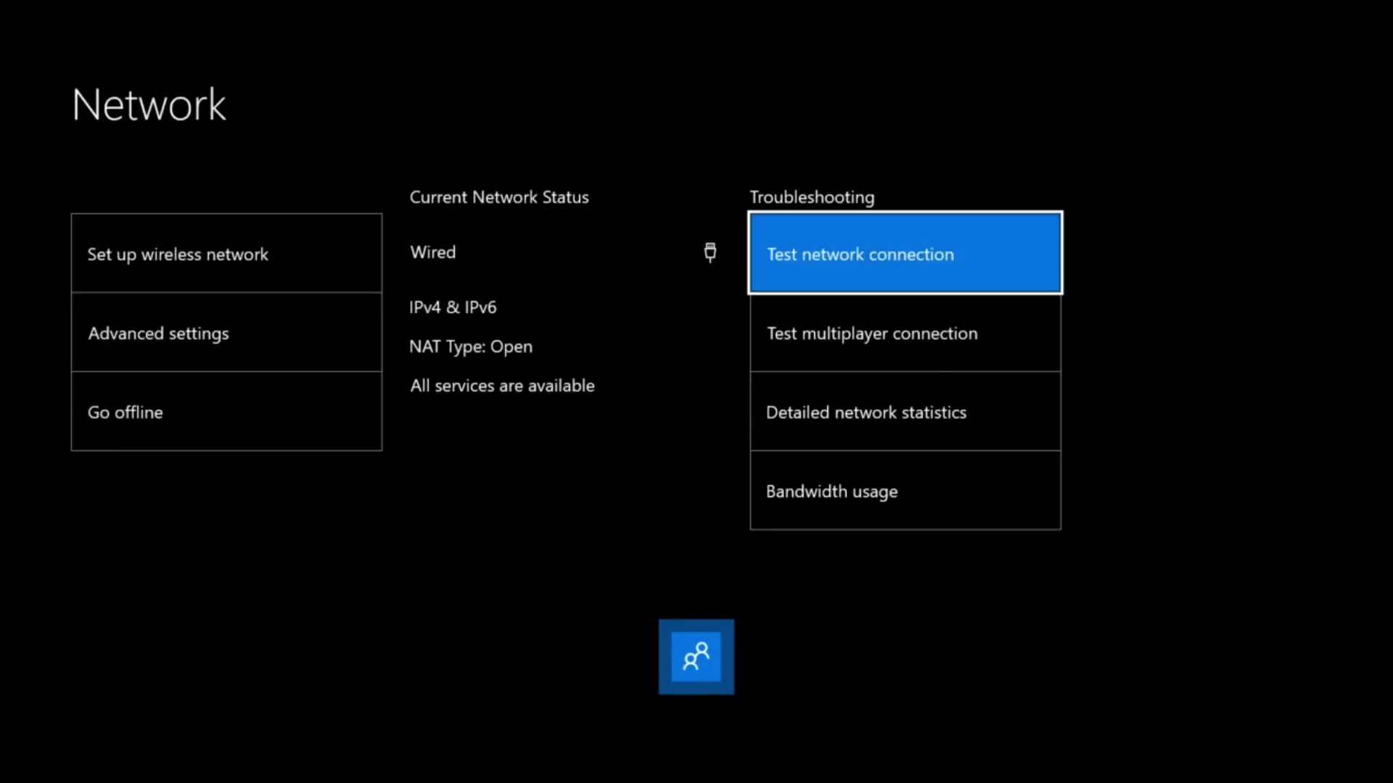
key("Escape")
Browse the Settings categories, including System and TV & OneGuide.
key("Left")
key("Down")
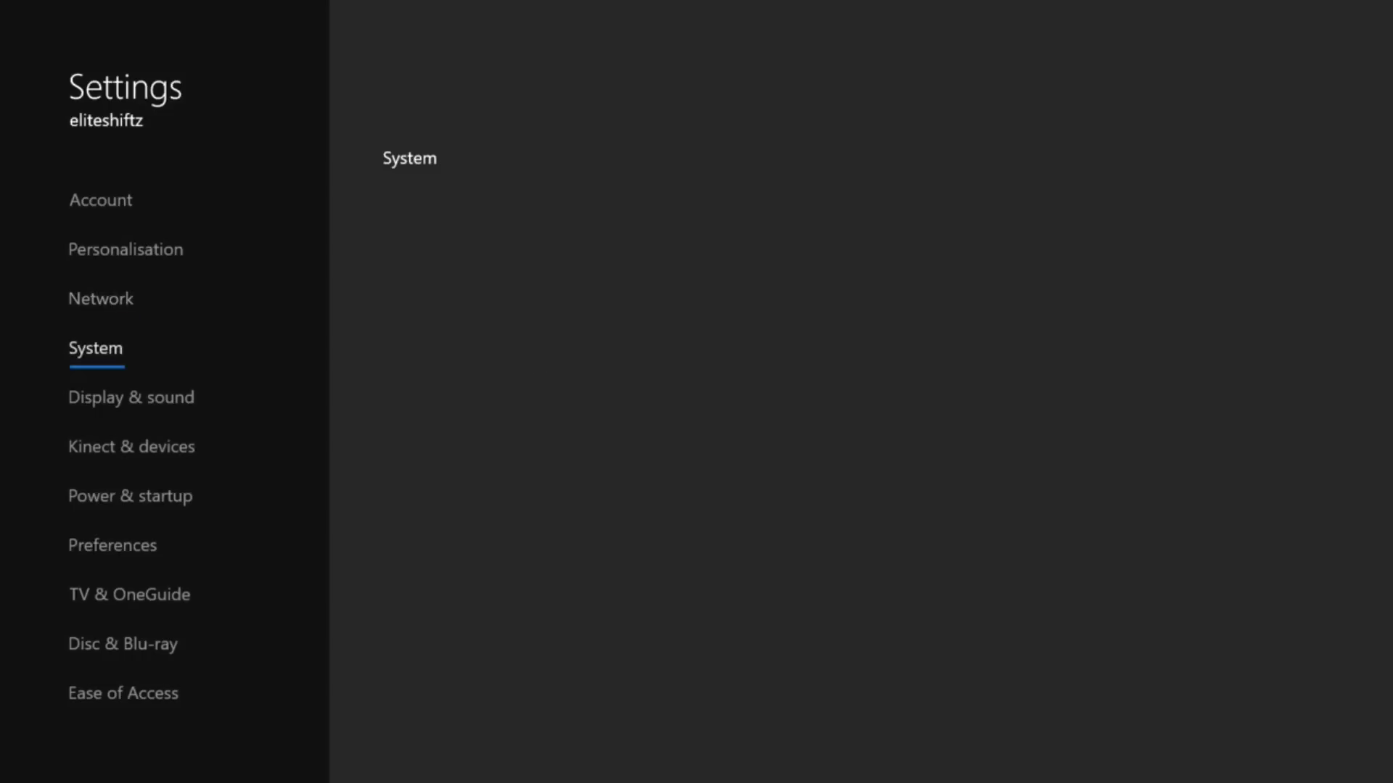
key("Down")
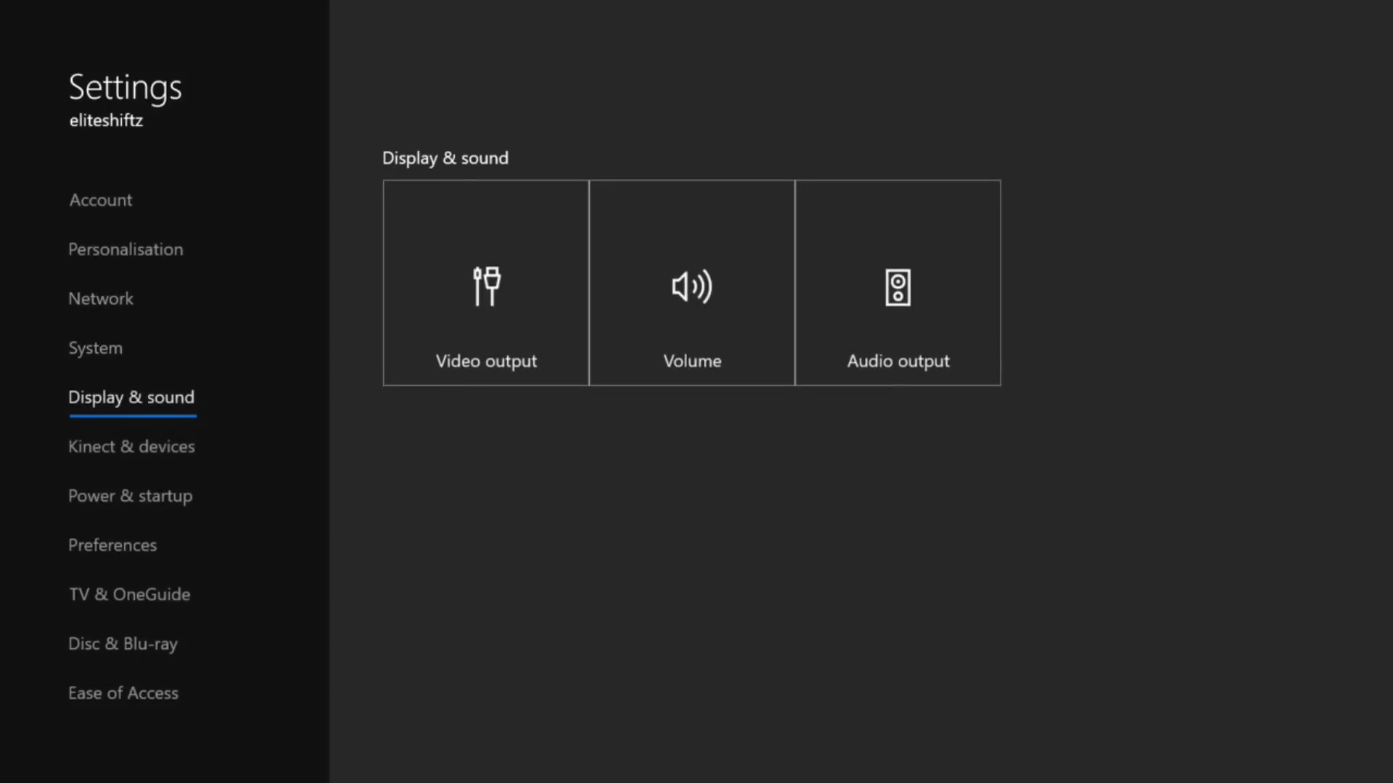
key("Down")
key("Down")
key("Down")
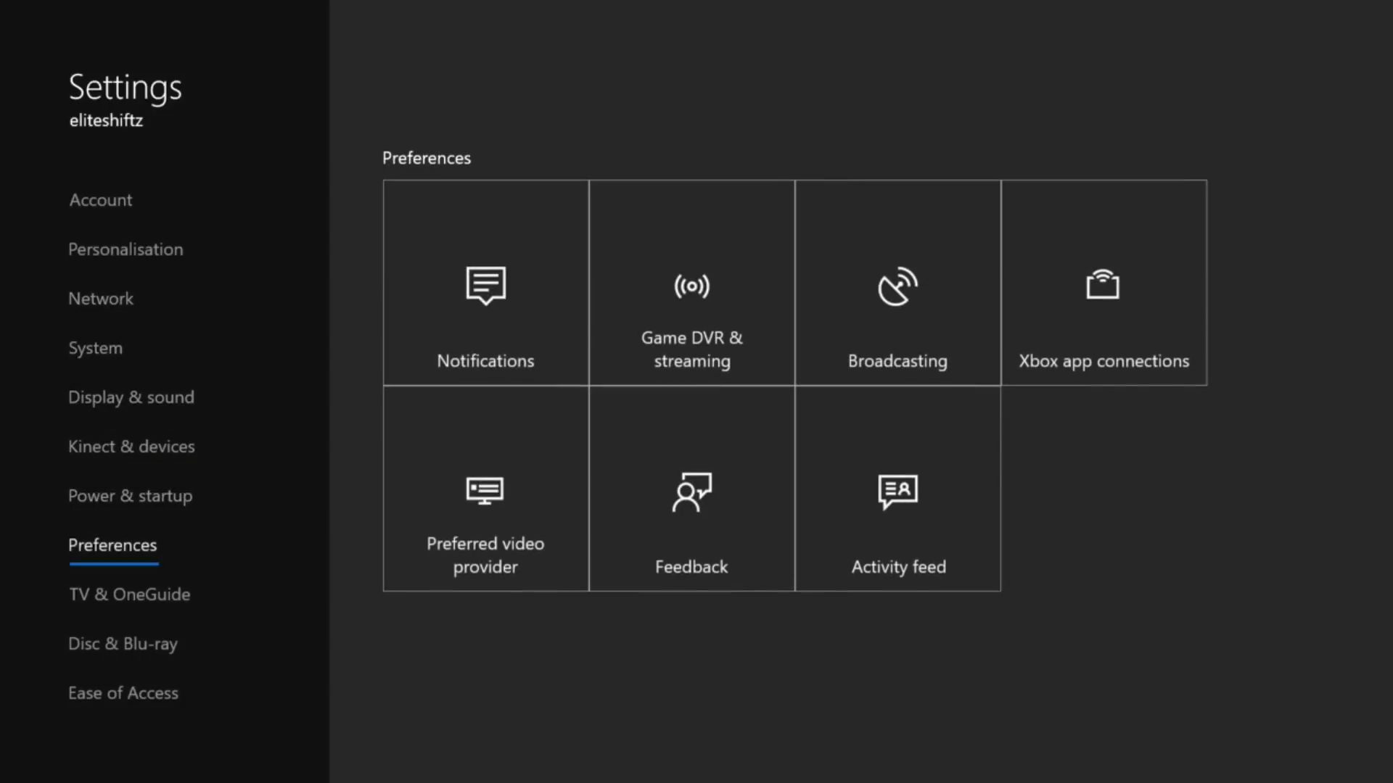
key("Down")
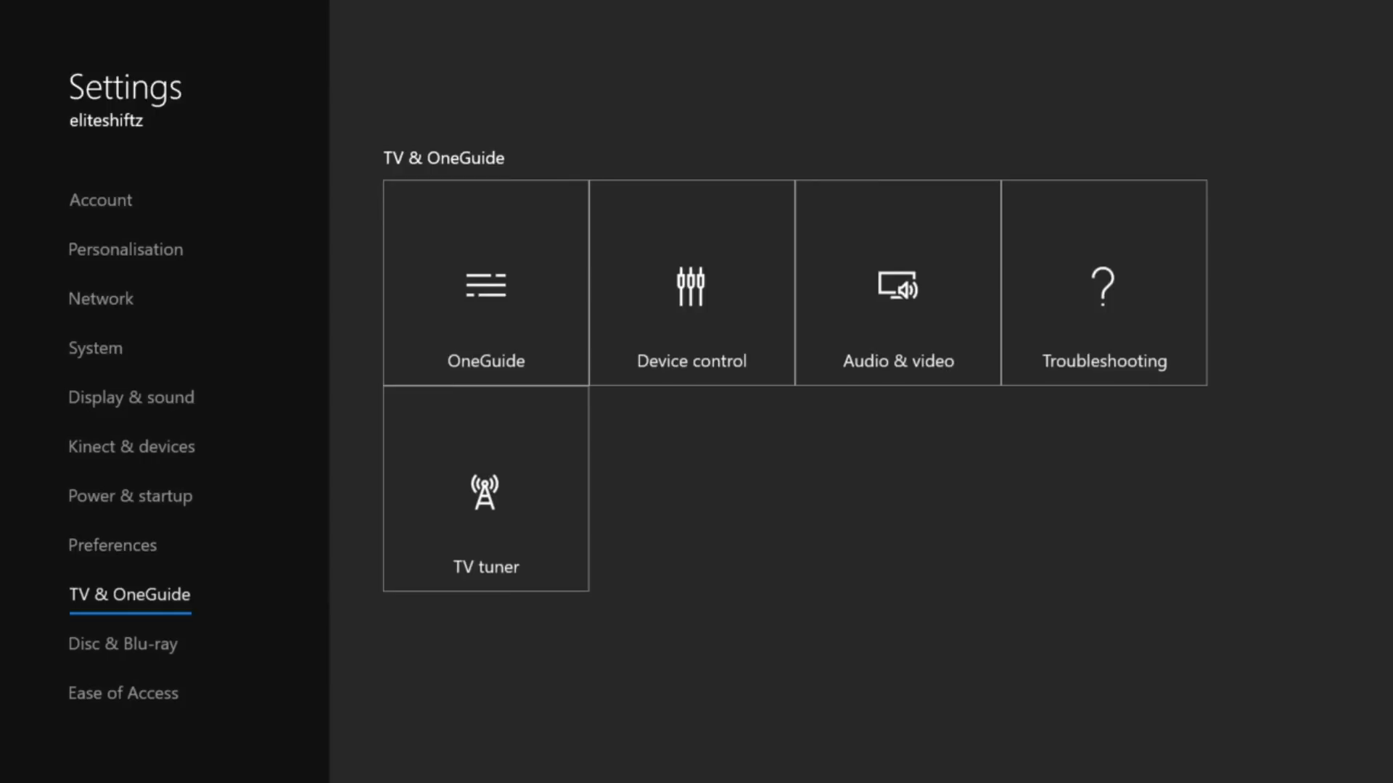
key("Down")
key("Down")
key("Up")
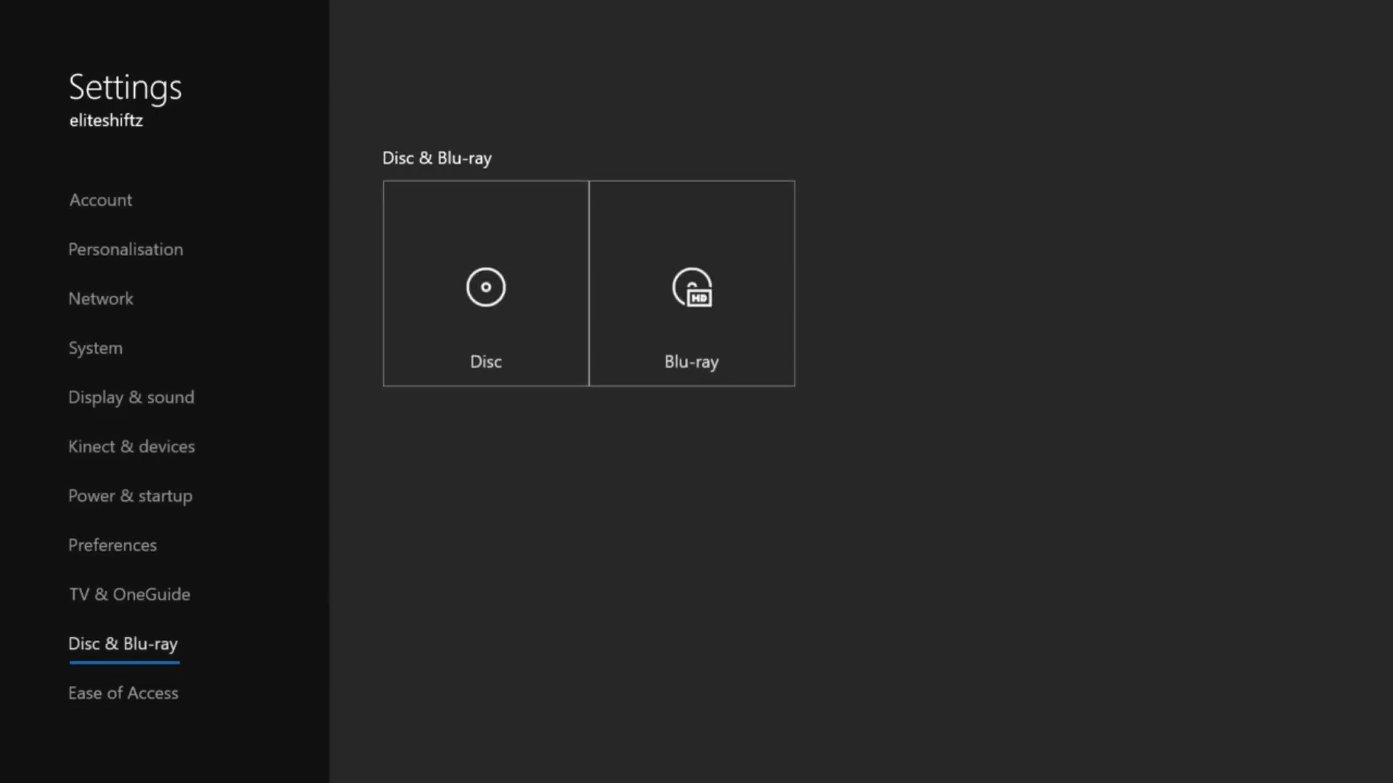
key("Up")
key("Up")
key("Up")
key("Up")
key("Down")
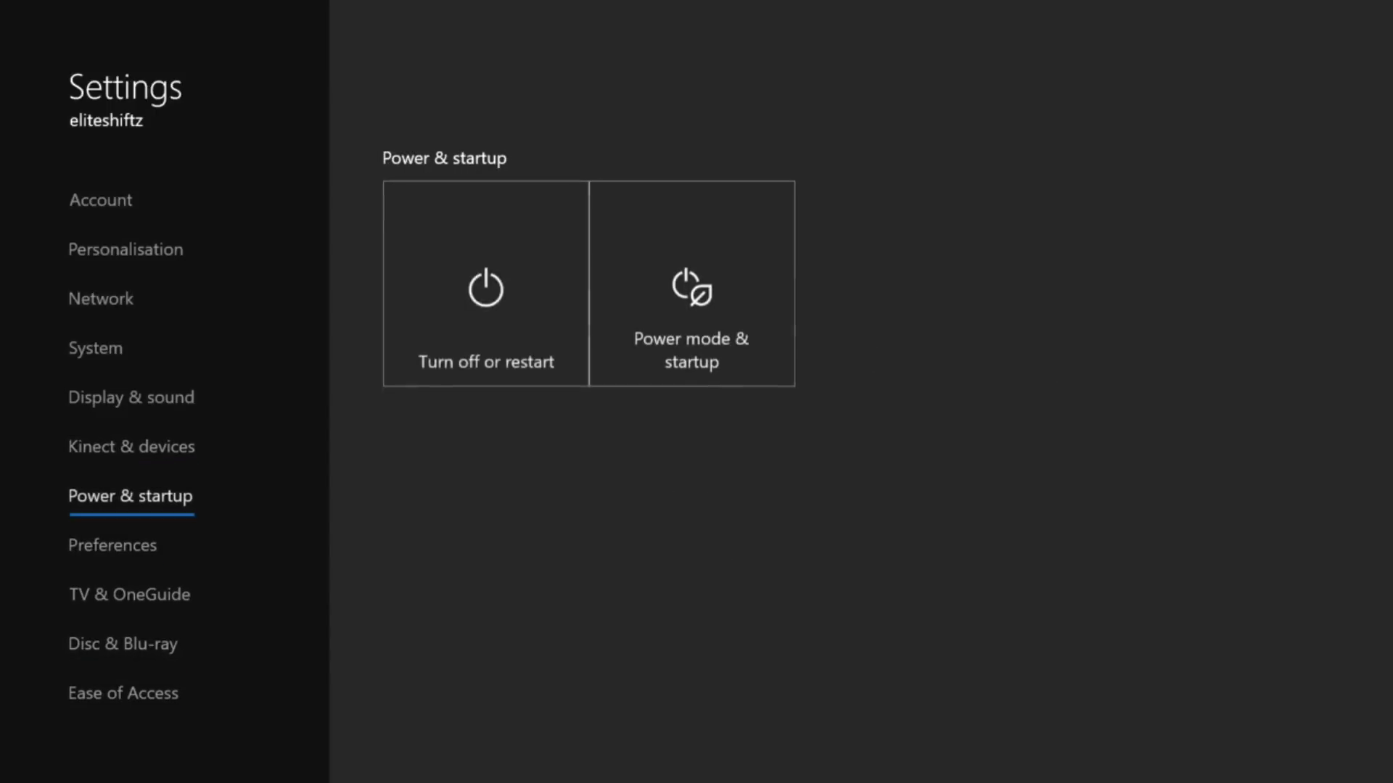
Review Power mode & startup options, keeping Instant-on, then close them.
key("Right")
key("Right")
key("Return")
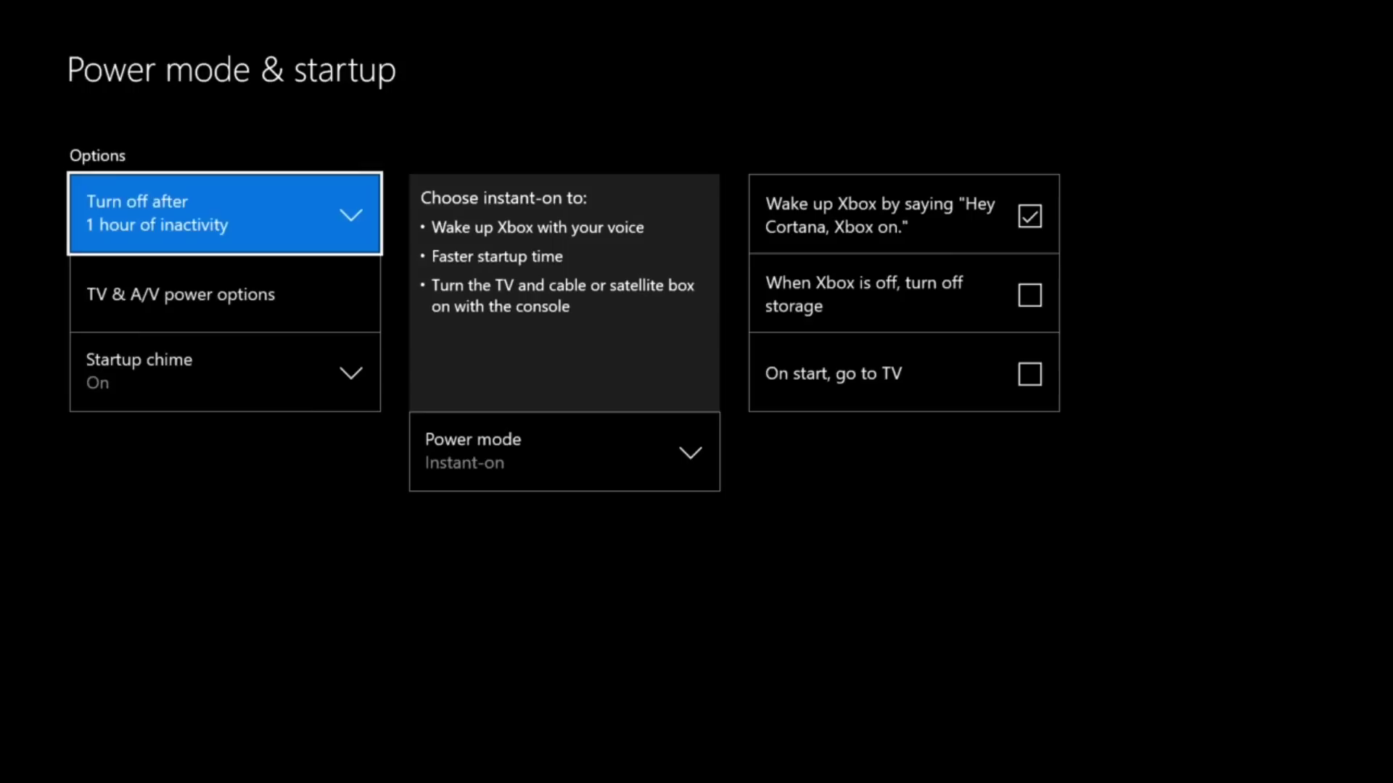
key("Down")
key("Down")
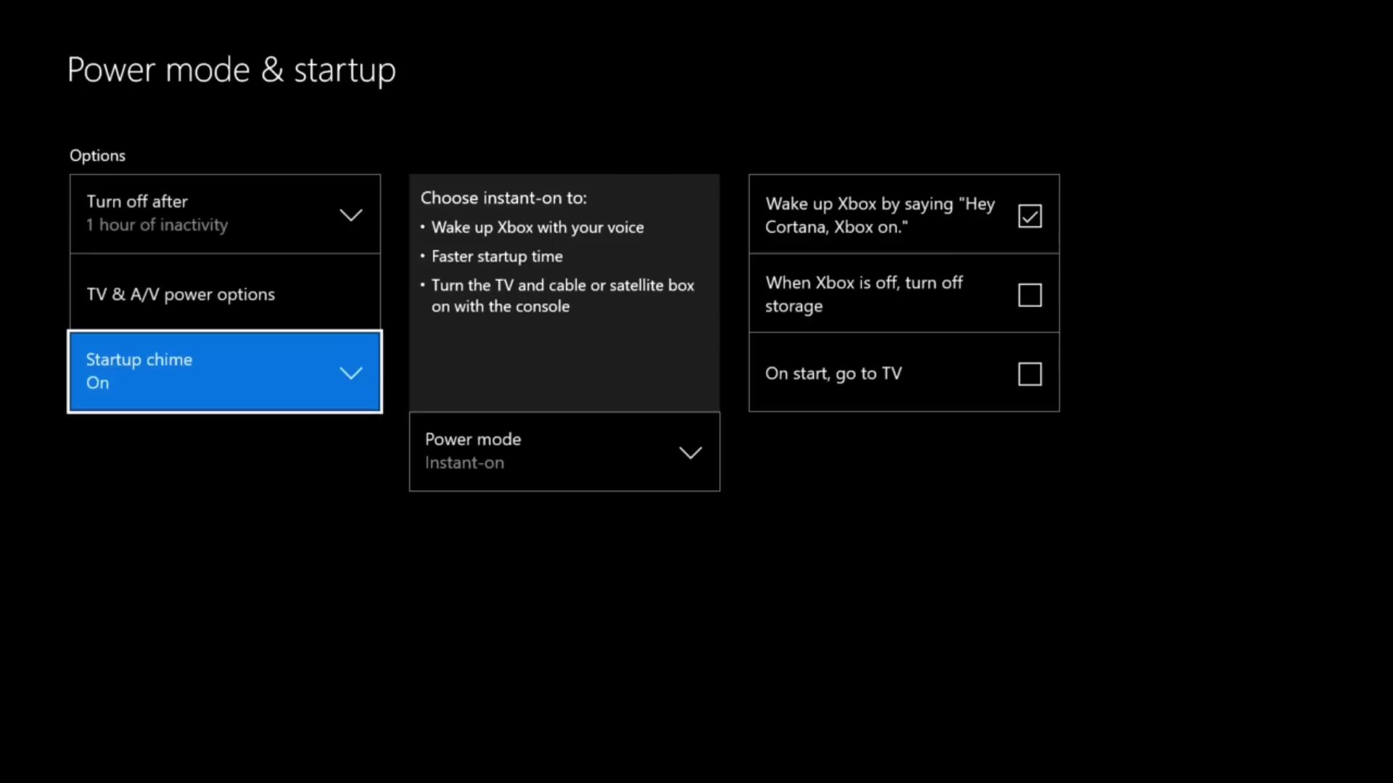
key("Right")
key("Return")
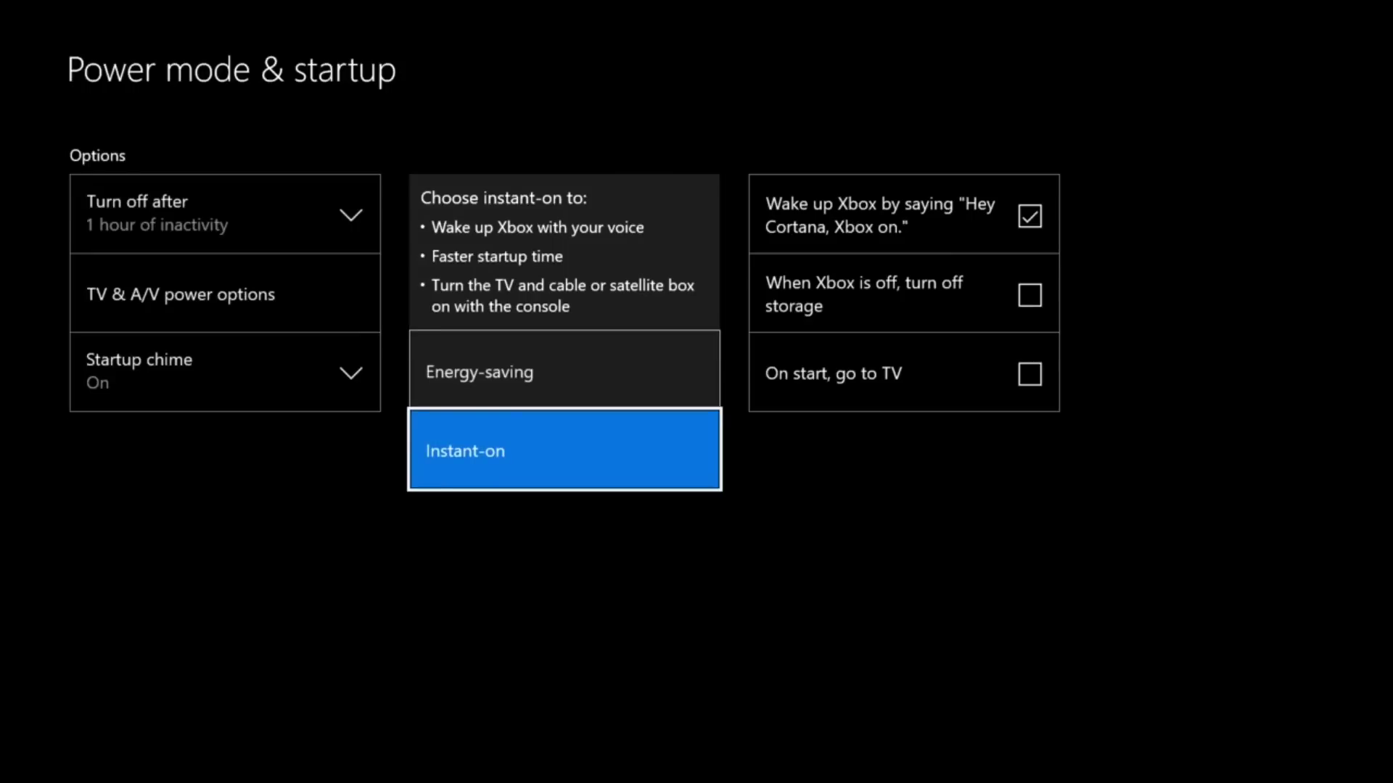
key("Return")
key("Right")
key("Down")
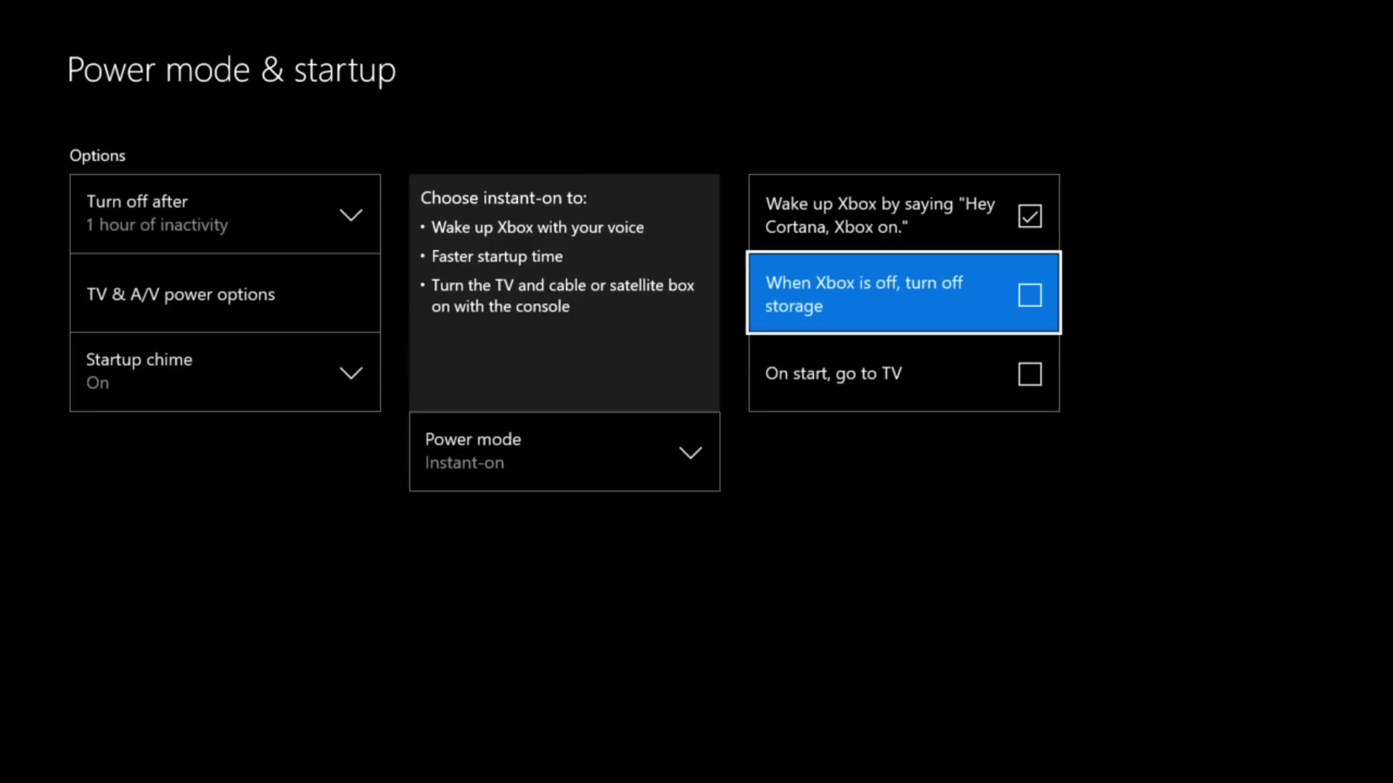
key("Escape")
key("Escape")
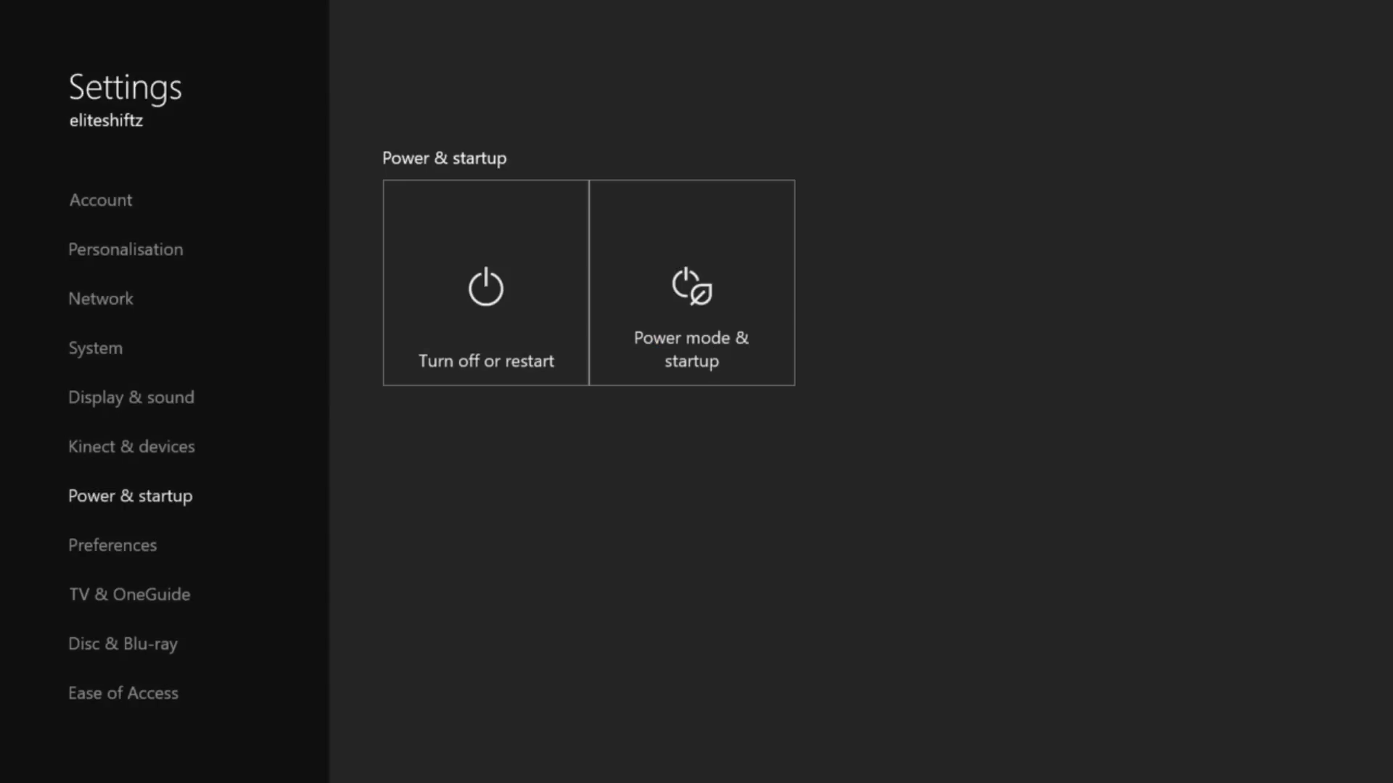